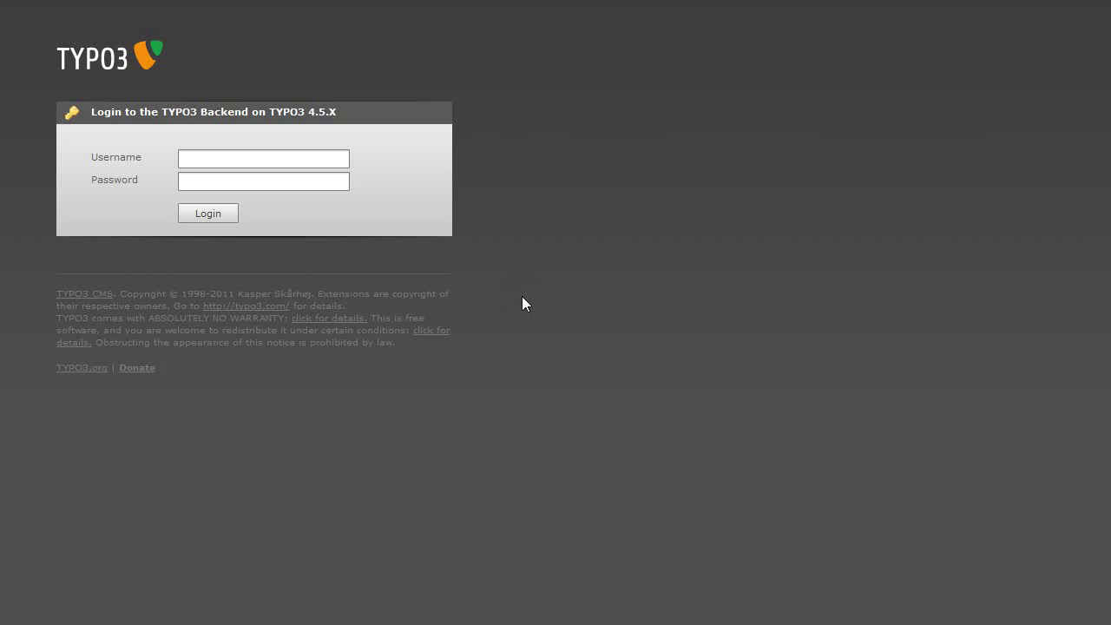
# Log in to the TYPO3 backend using the browser's saved username and password.
pyautogui.click(234, 164)
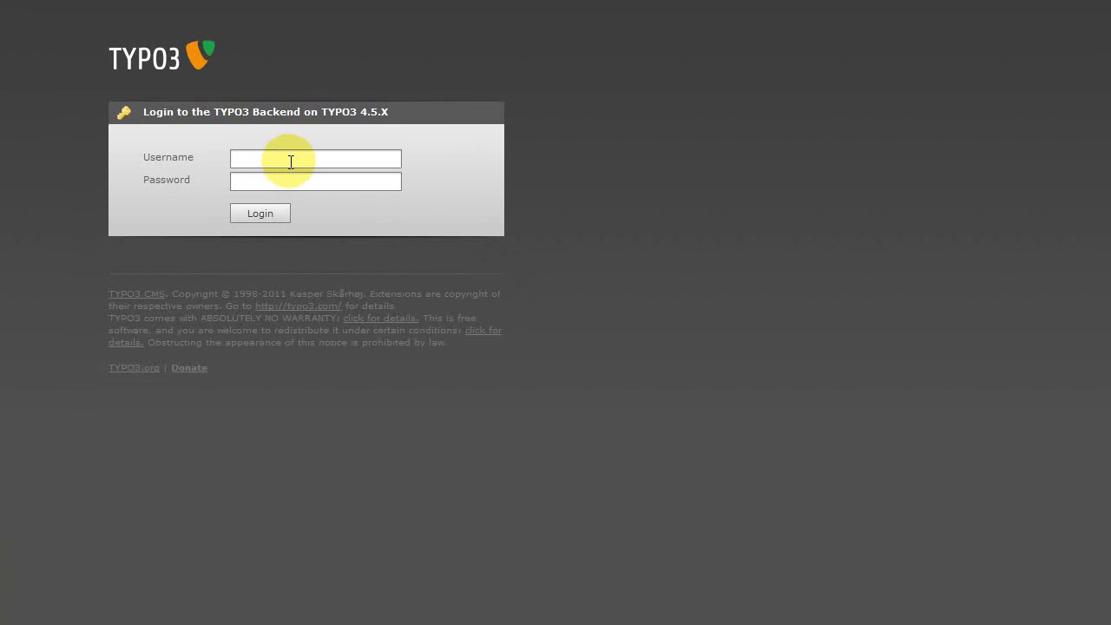
pyautogui.write('de')
pyautogui.press('Down')
pyautogui.press('Return')
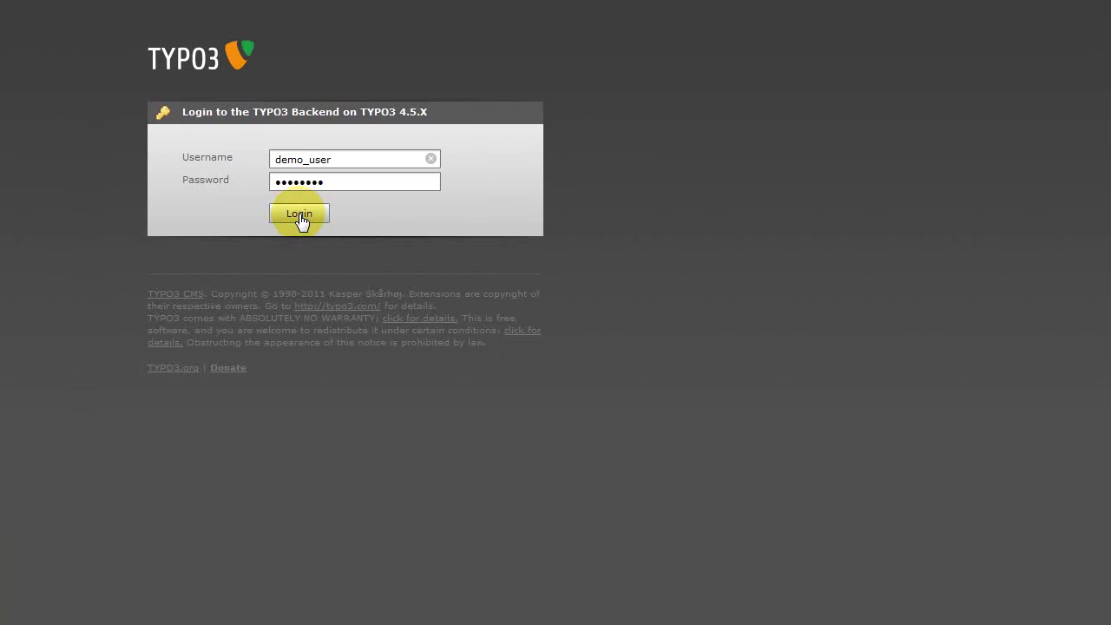
pyautogui.click(300, 216)
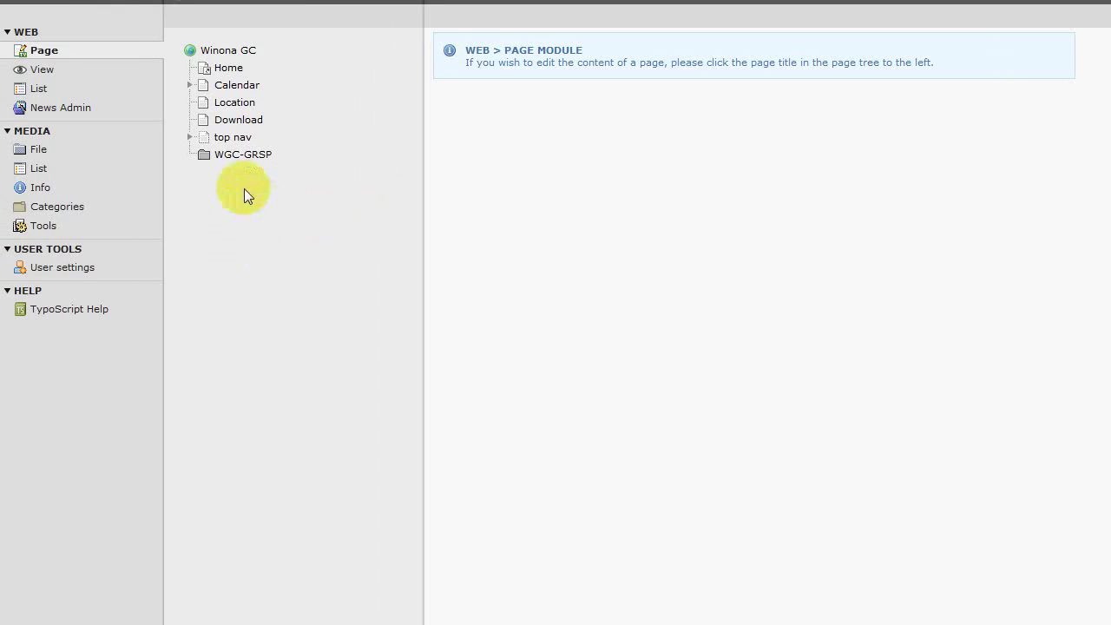
# Expand Calendar in the page tree and open its Events sysfolder.
pyautogui.click(190, 85)
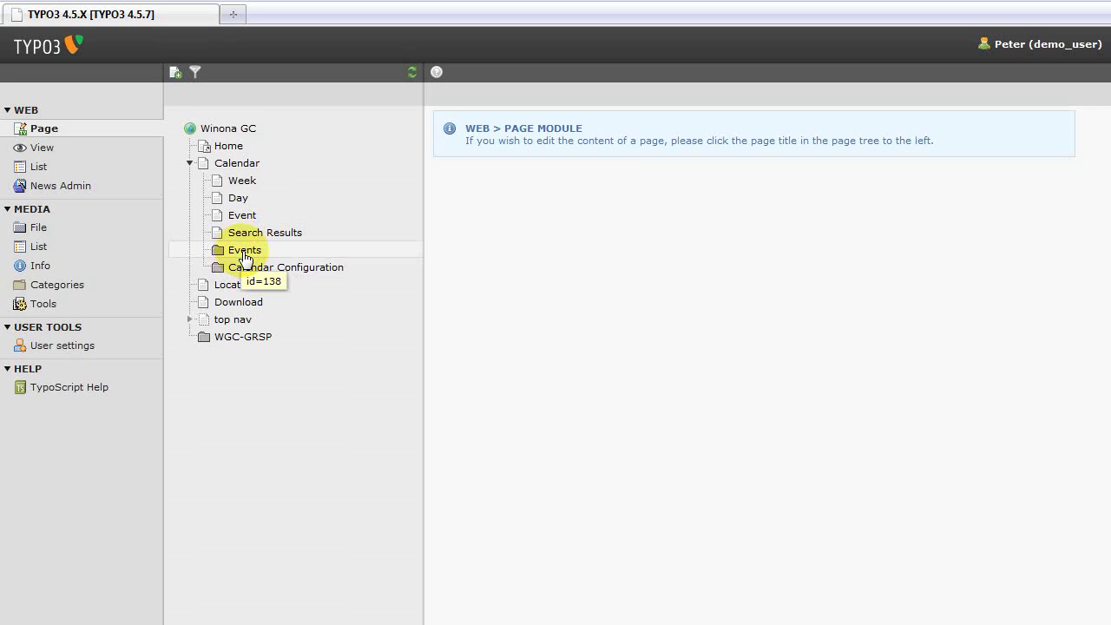
pyautogui.click(244, 250)
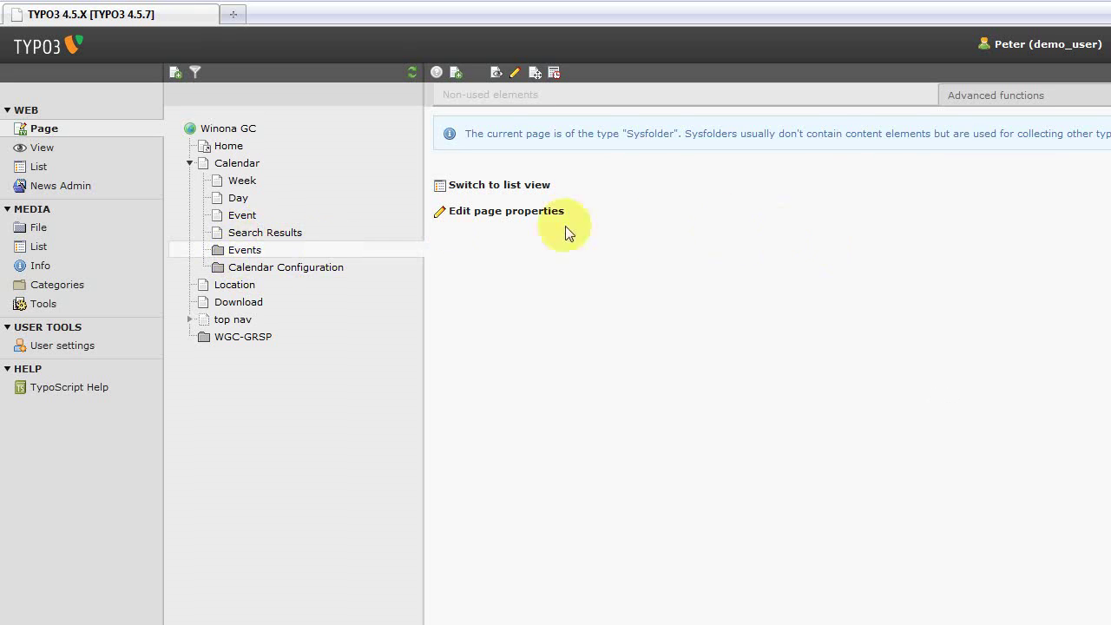
# Switch to the List module to see Second Event and Test Meeting in Events.
pyautogui.click(41, 174)
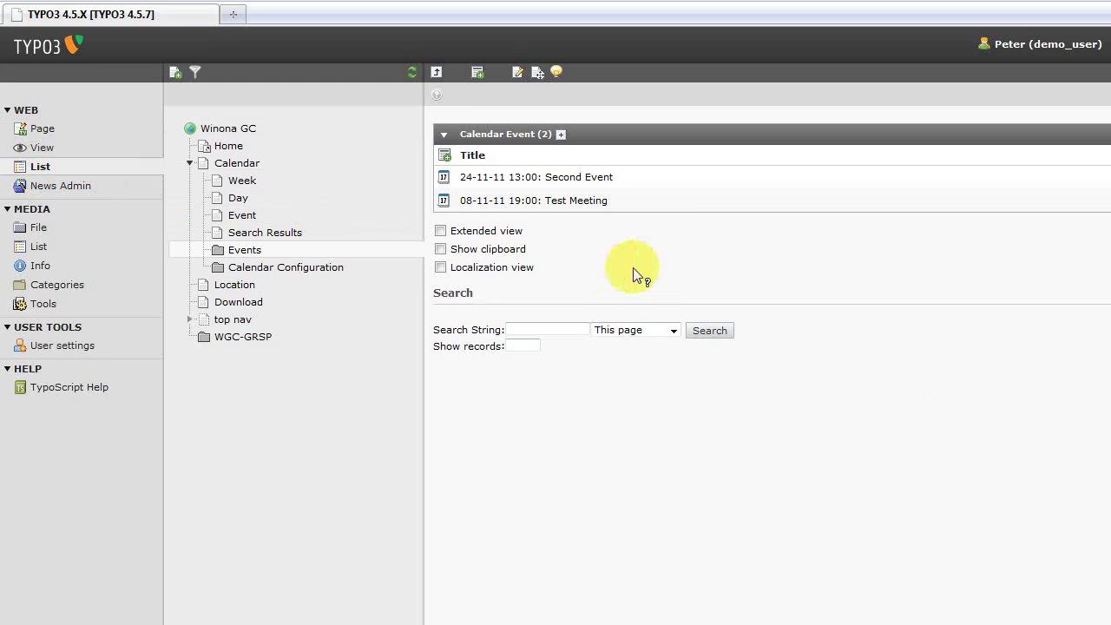
pyautogui.moveTo(635, 255)
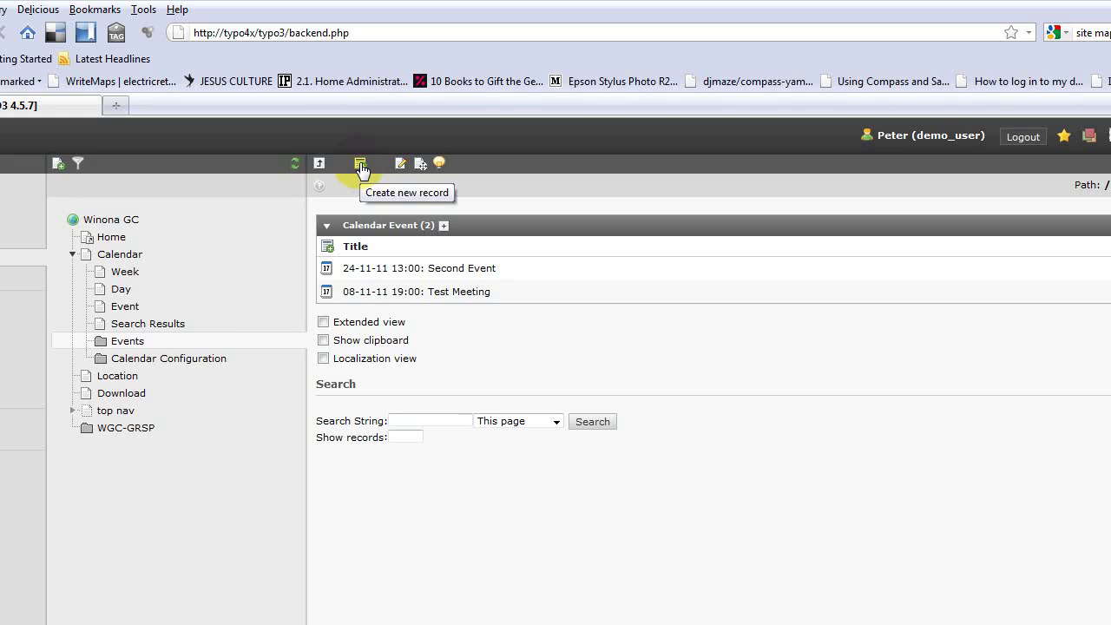
# Open the New record page for the Events folder.
pyautogui.click(361, 165)
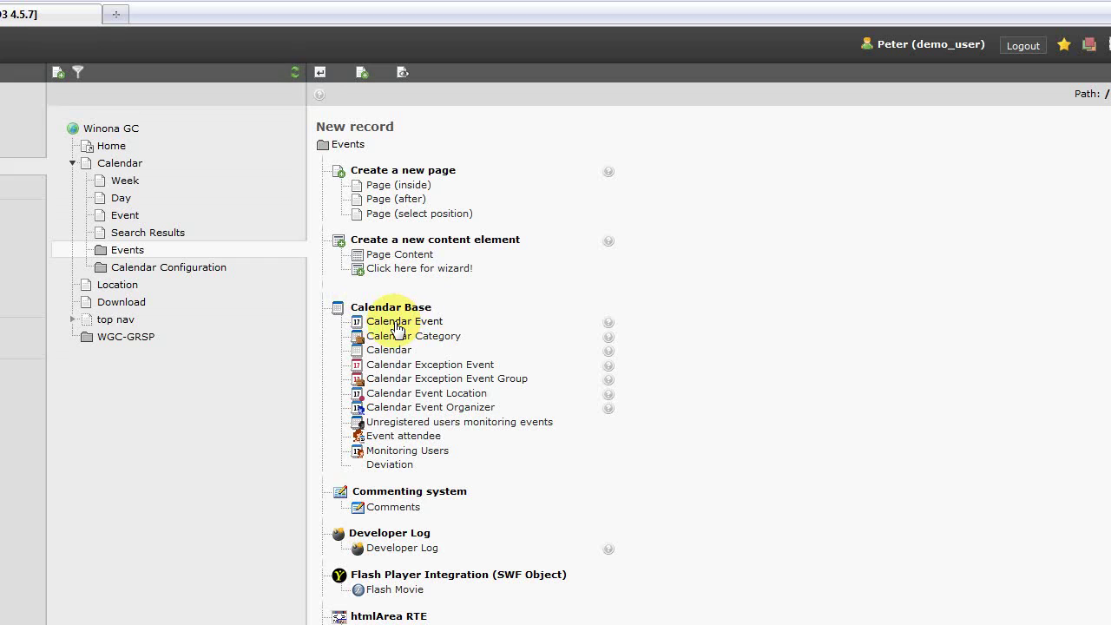
# Create a new Calendar Event titled 'Demo Event'.
pyautogui.click(398, 327)
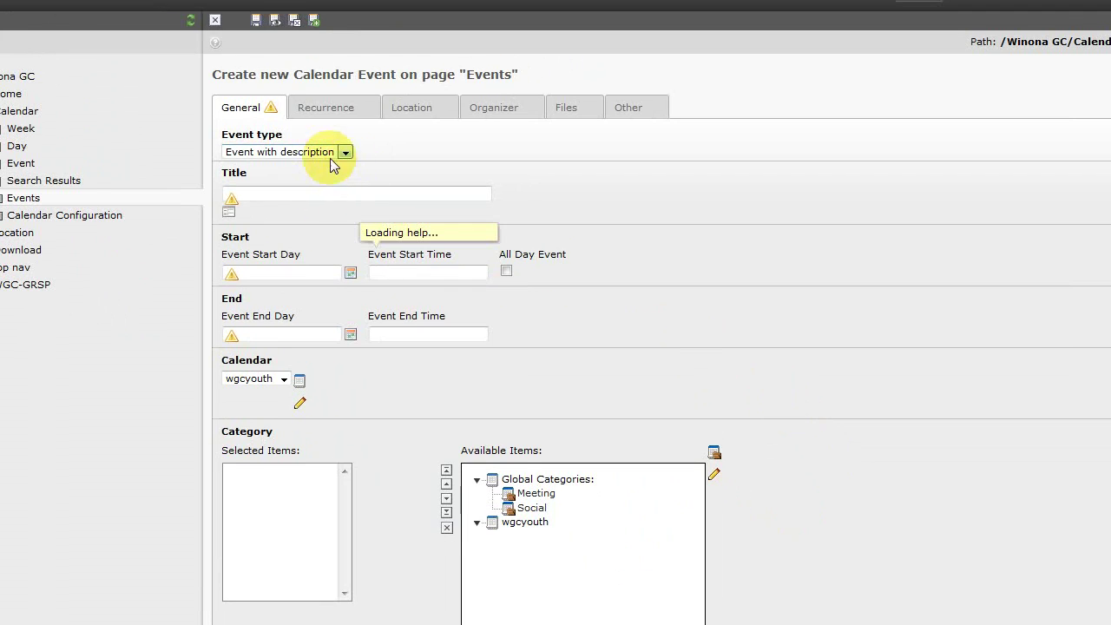
pyautogui.click(334, 205)
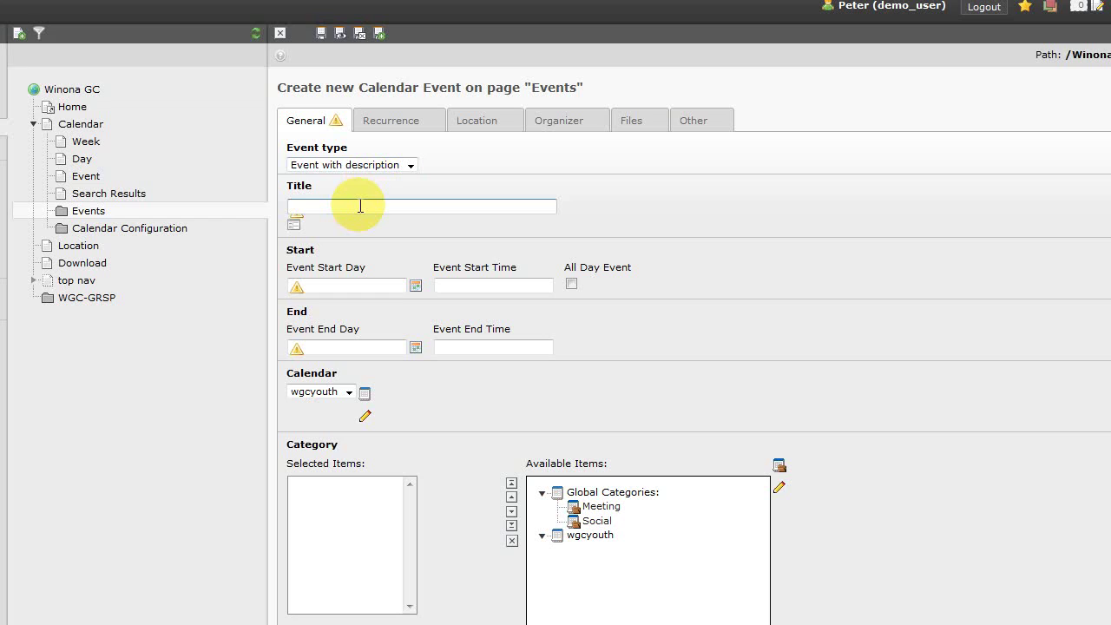
pyautogui.write('Demo Event')
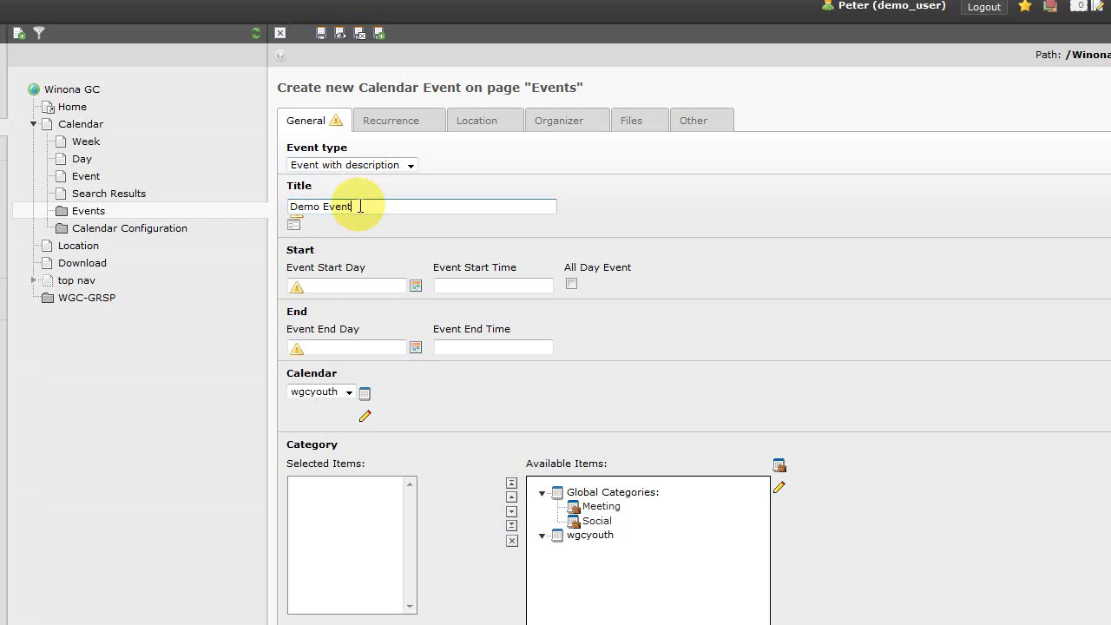
# Set the event's start day to 30-11-2011 and start time to 13:00.
pyautogui.click(340, 284)
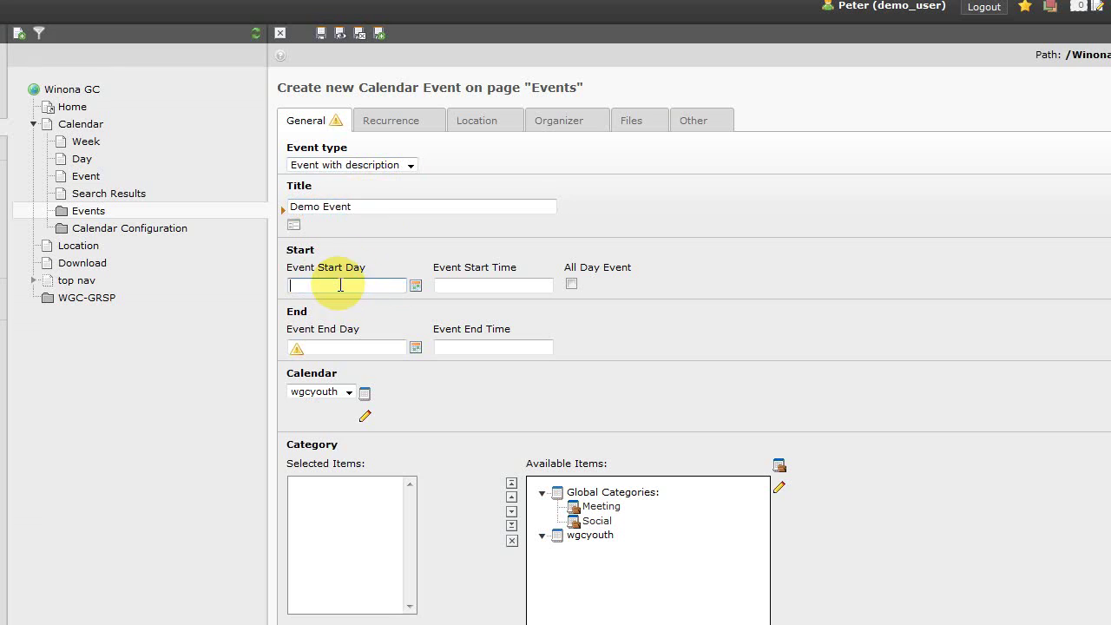
pyautogui.click(414, 287)
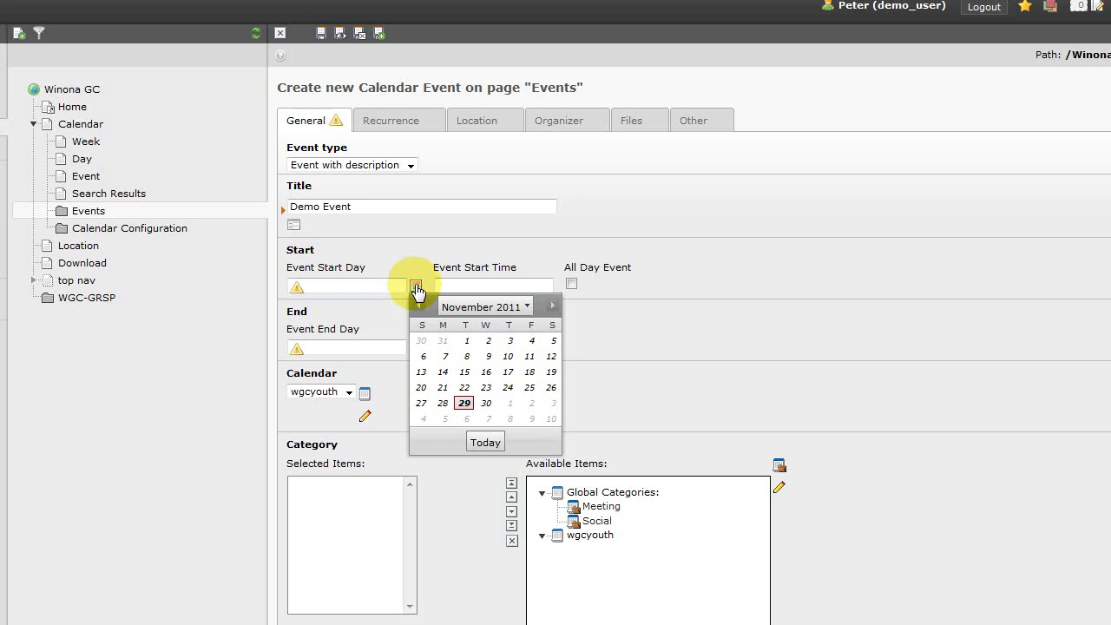
pyautogui.click(486, 402)
pyautogui.click(466, 285)
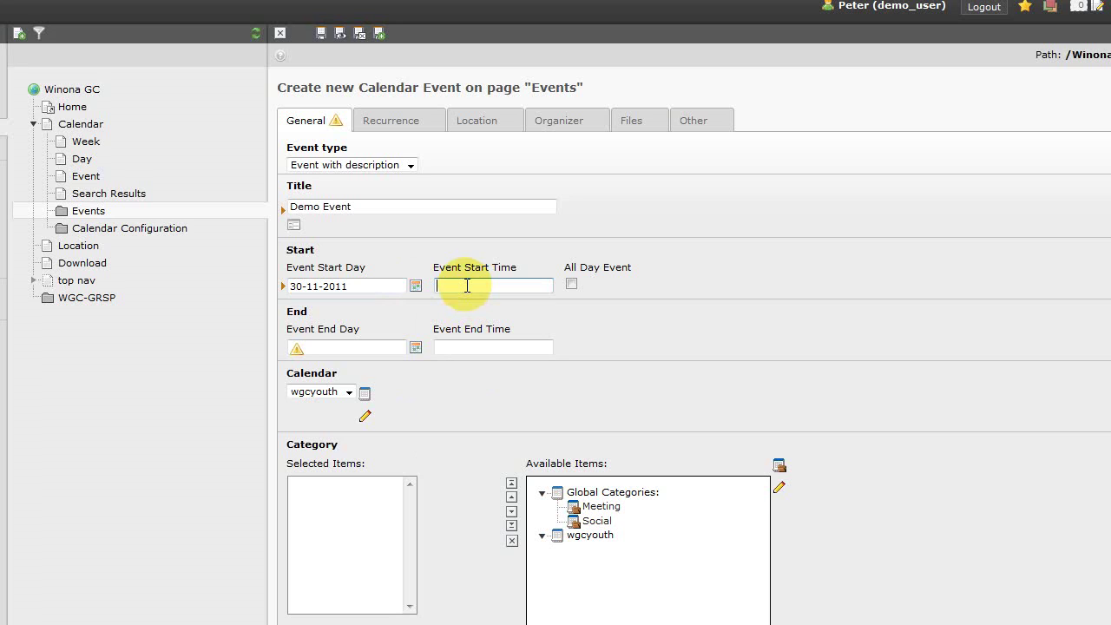
pyautogui.write('13:00')
pyautogui.click(495, 297)
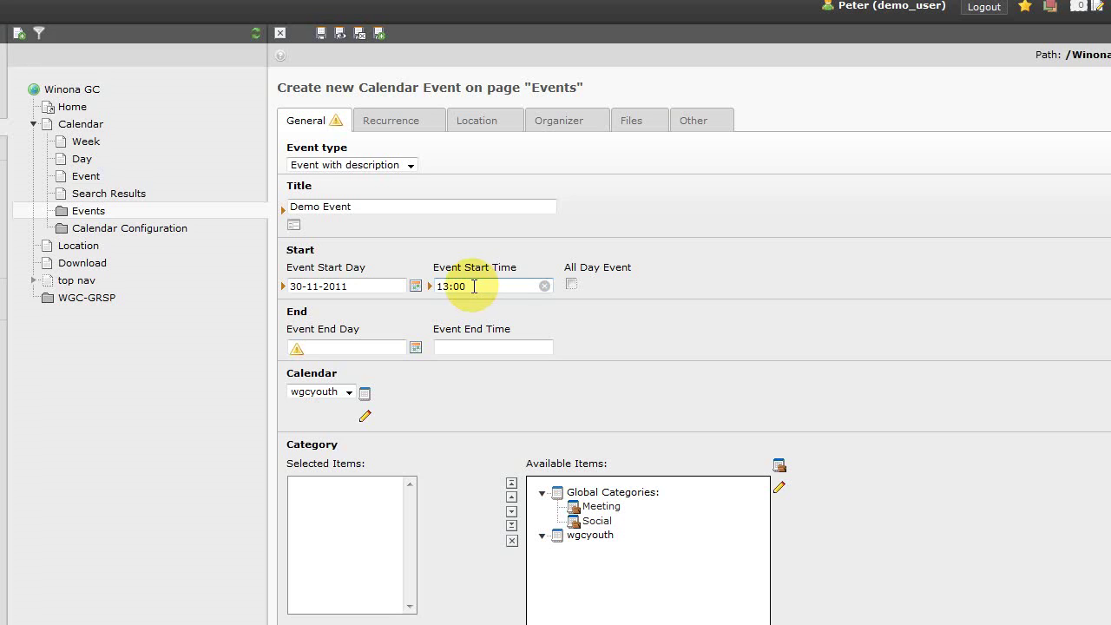
pyautogui.click(474, 287)
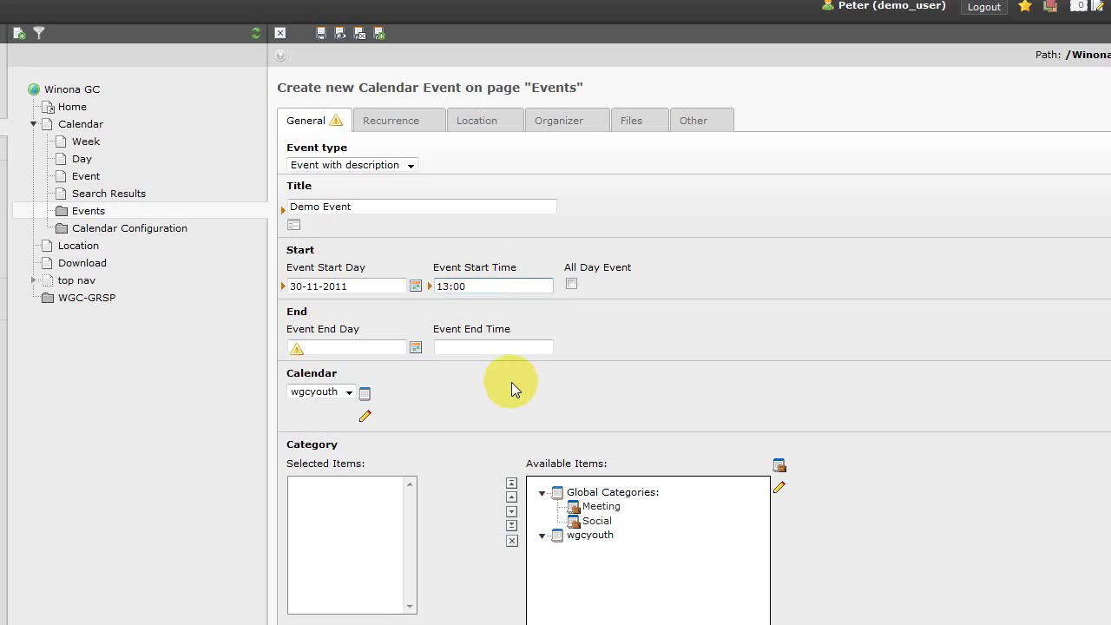
# Set the event's end day to 30-11-2011 and end time to 15:00.
pyautogui.click(416, 348)
pyautogui.click(490, 475)
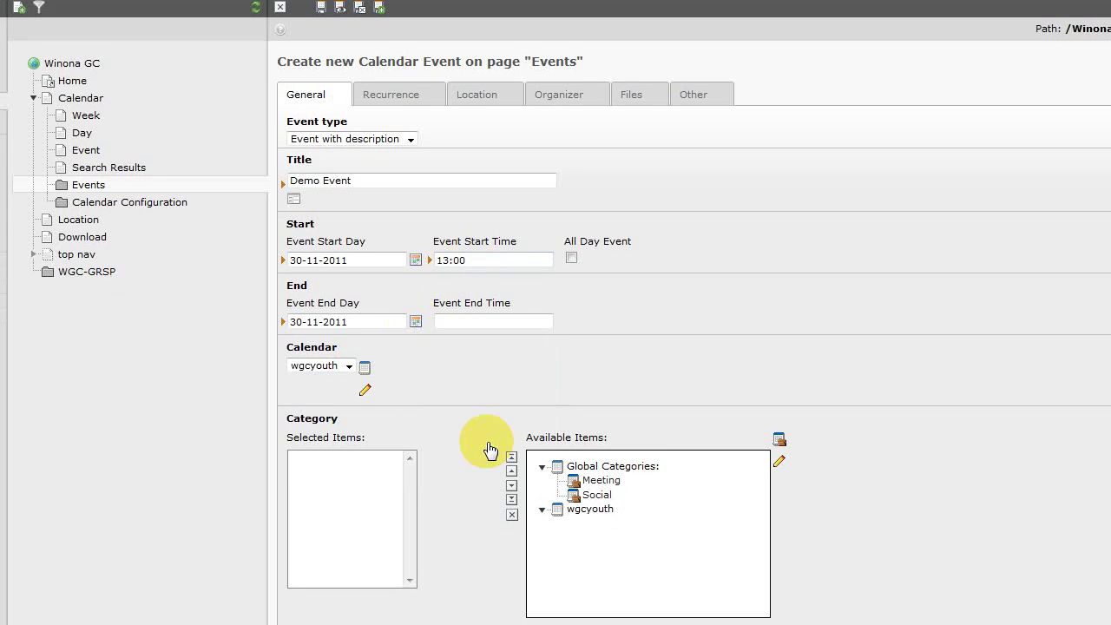
pyautogui.click(477, 321)
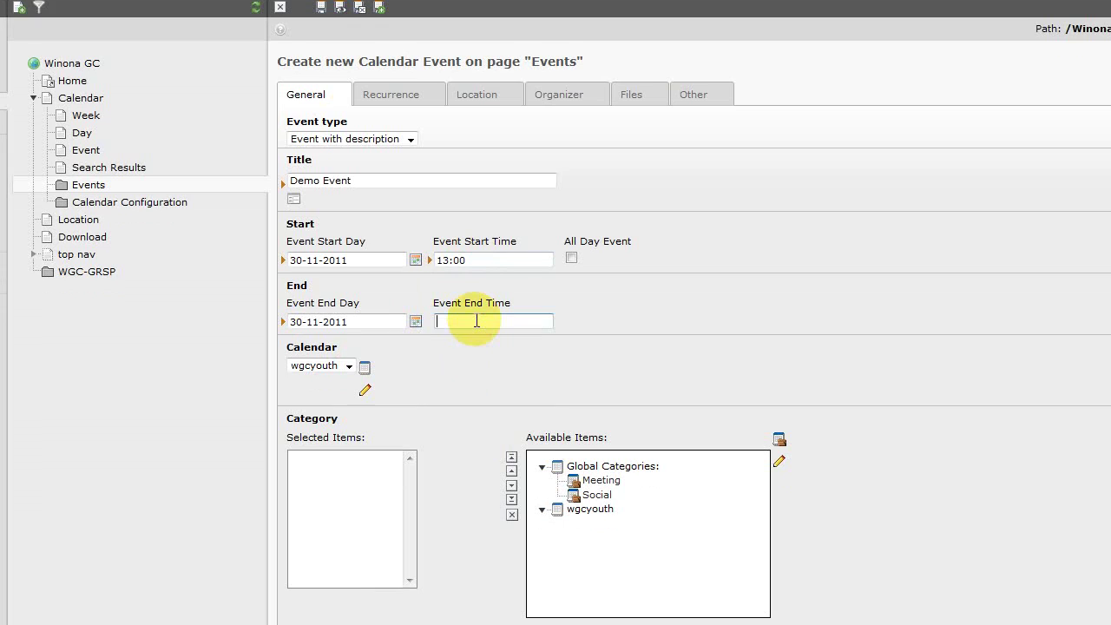
pyautogui.write('15:')
pyautogui.write('00')
pyautogui.press('Tab')
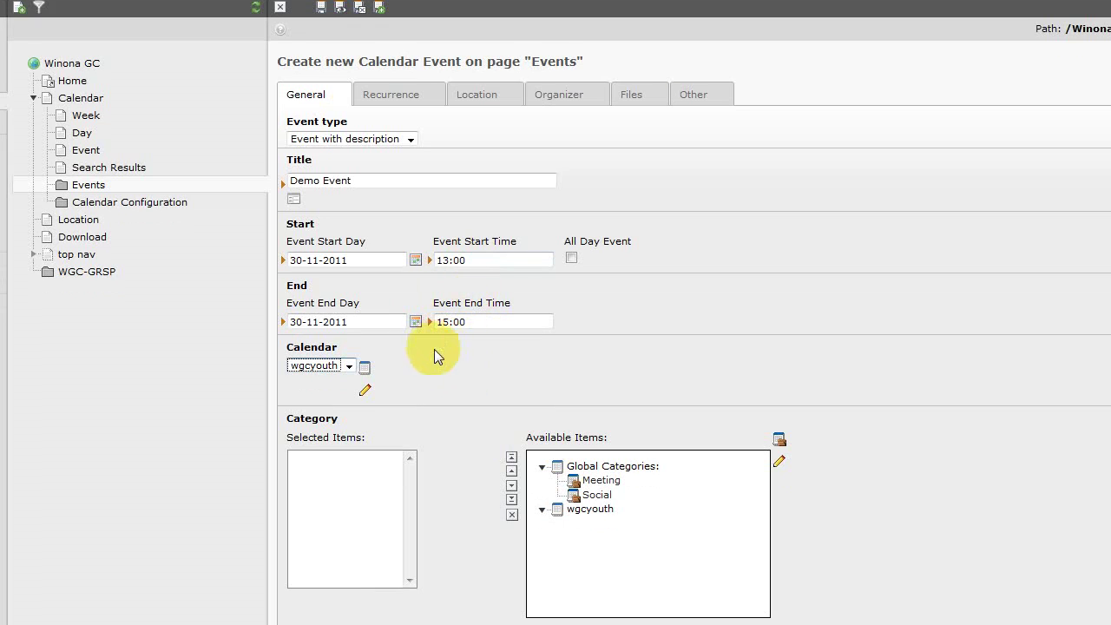
# Keep the wgcyouth calendar and add the Meeting category.
pyautogui.click(349, 366)
pyautogui.click(349, 367)
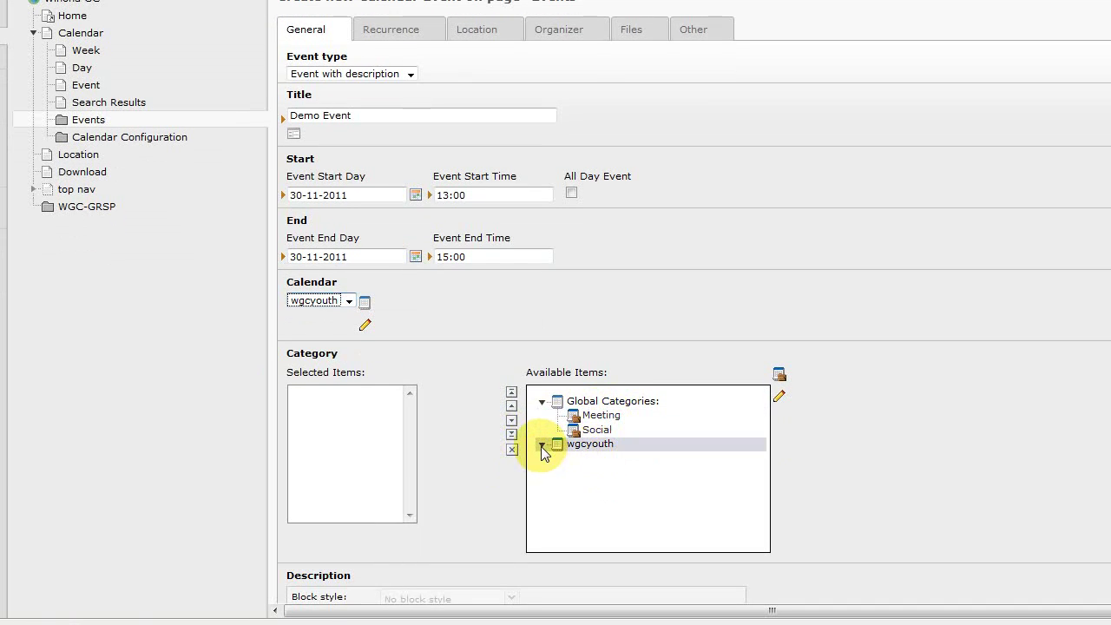
pyautogui.click(605, 417)
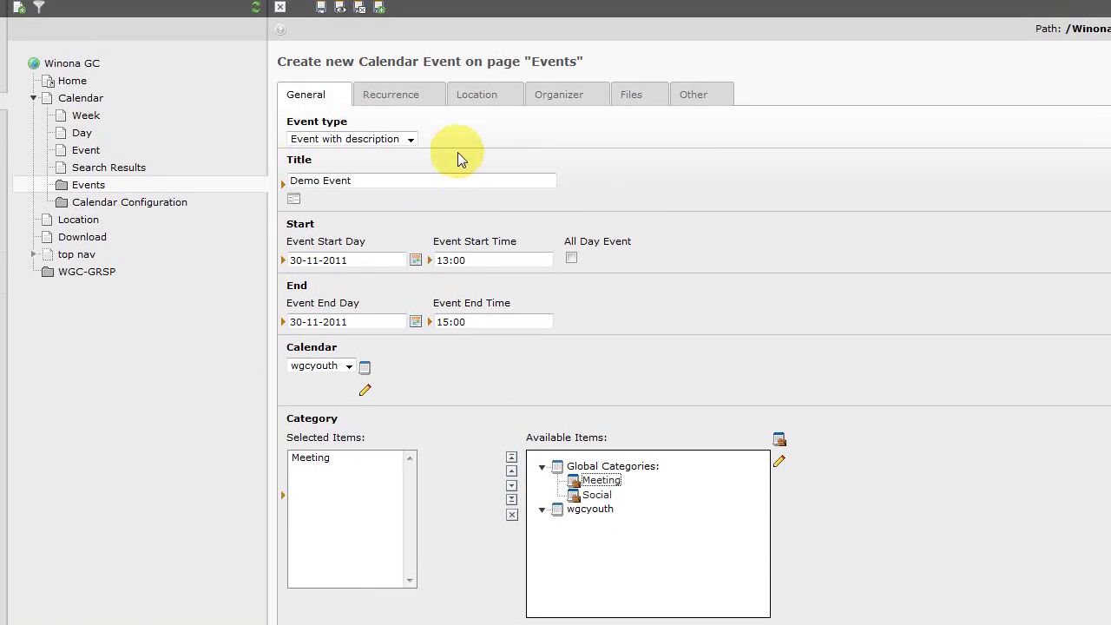
# Write 'This is a demo meeting for everyone' in the Description editor.
pyautogui.scroll(-5, 702, 244)
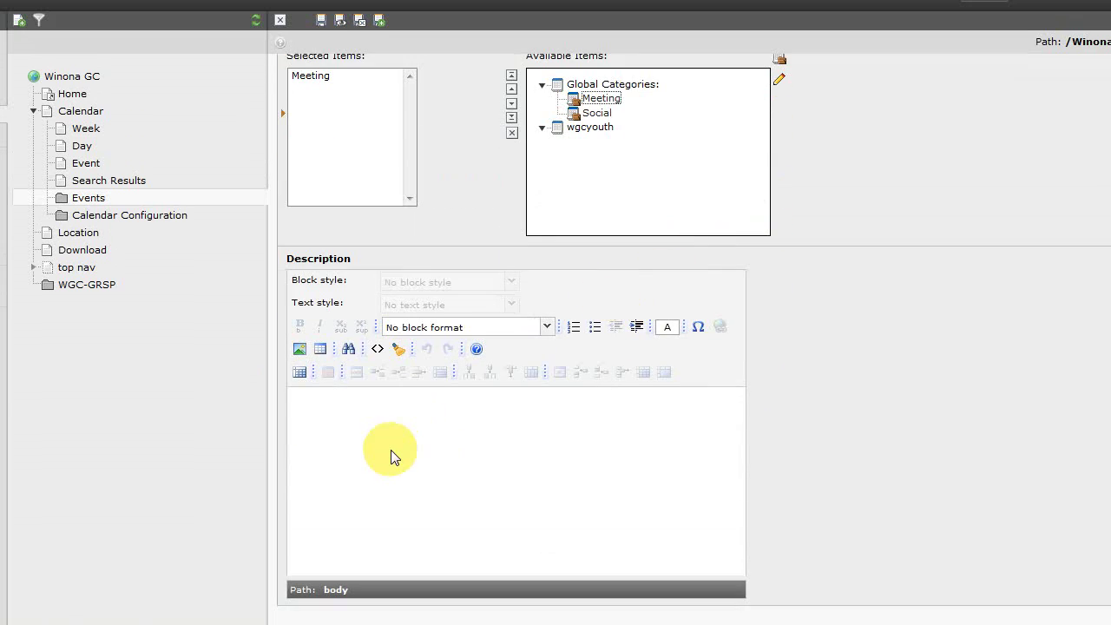
pyautogui.click(392, 449)
pyautogui.write('This is a d')
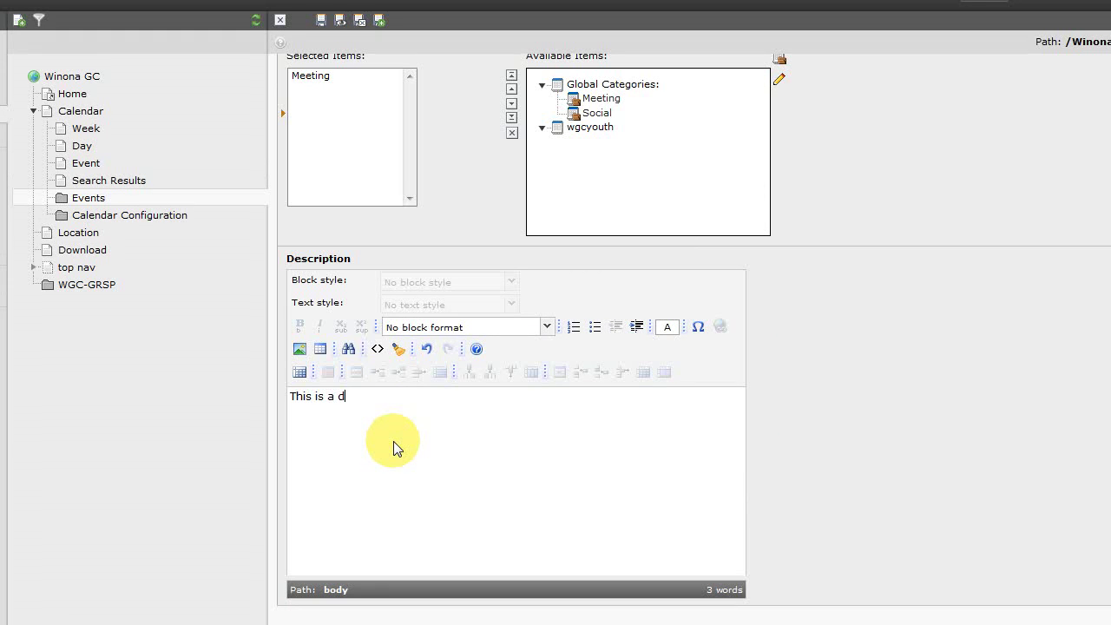
pyautogui.write('emo meeting for everyone.')
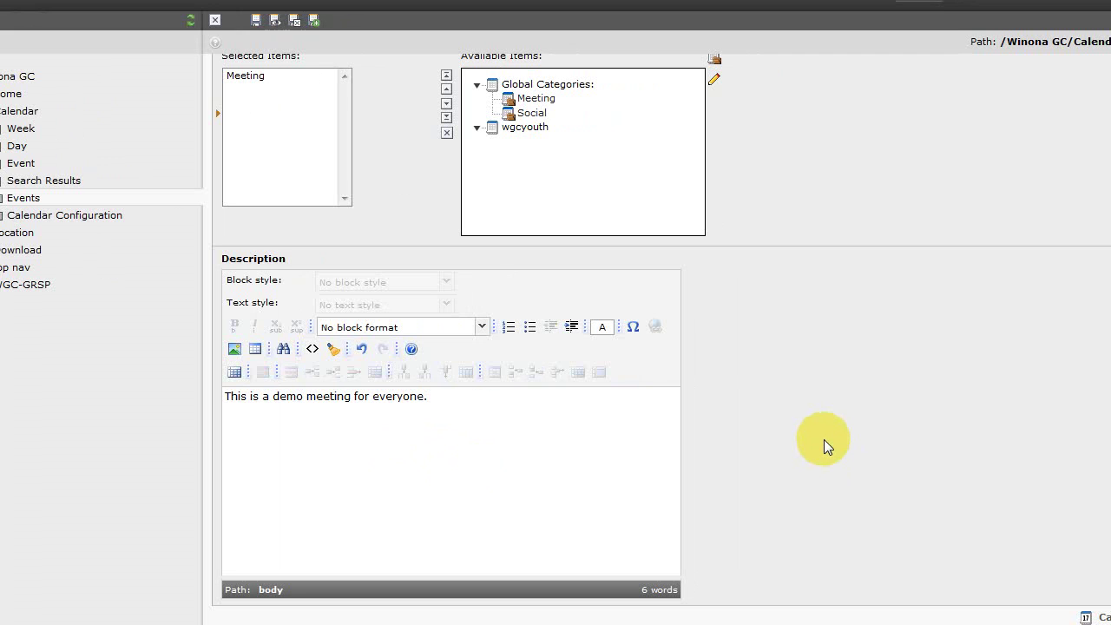
pyautogui.scroll(7, 824, 439)
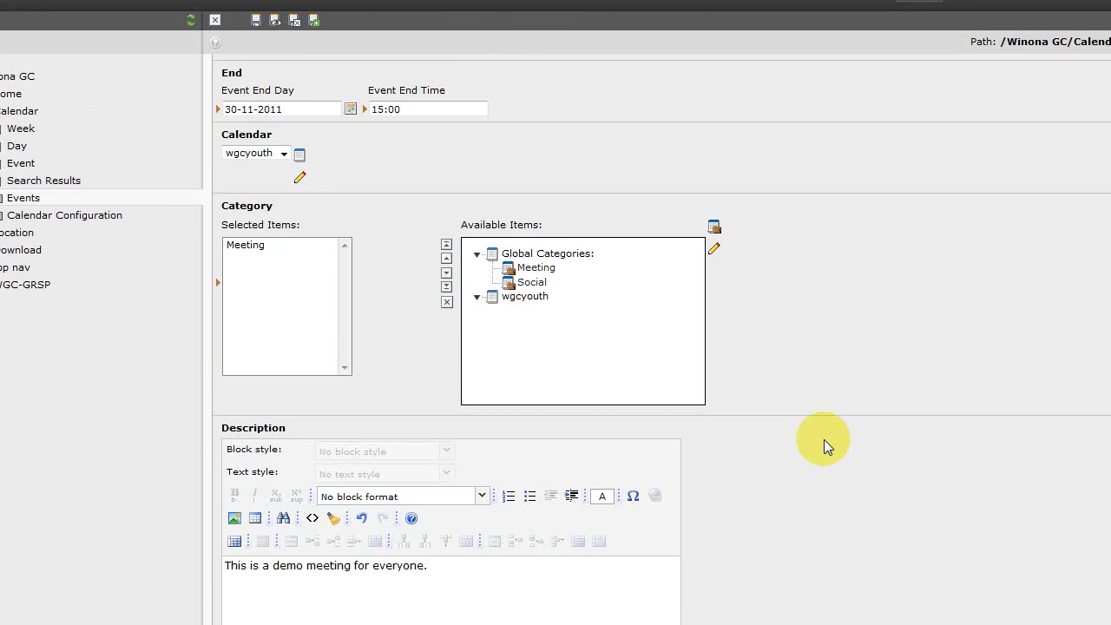
pyautogui.scroll(2, 823, 437)
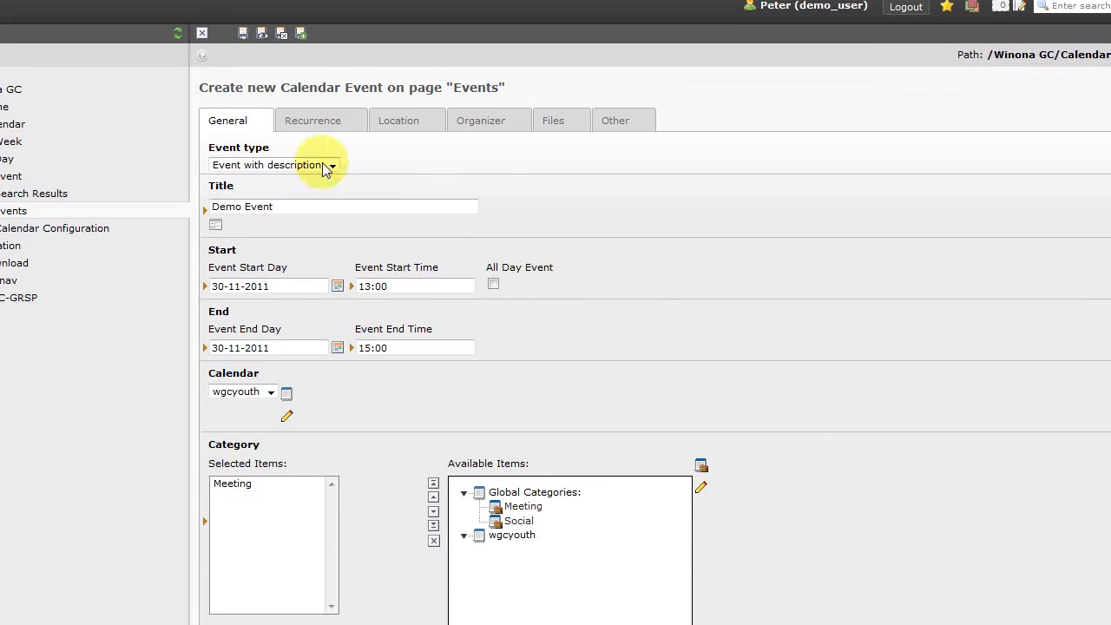
# On the Location tab, enter 'The Demo Room' as the event location.
pyautogui.click(321, 111)
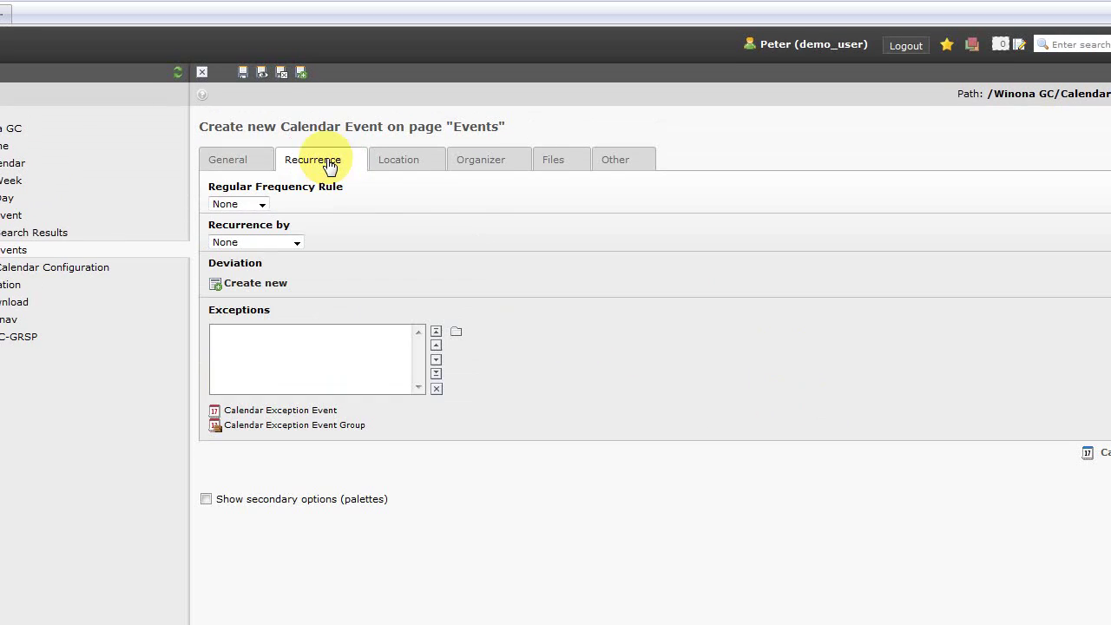
pyautogui.click(399, 167)
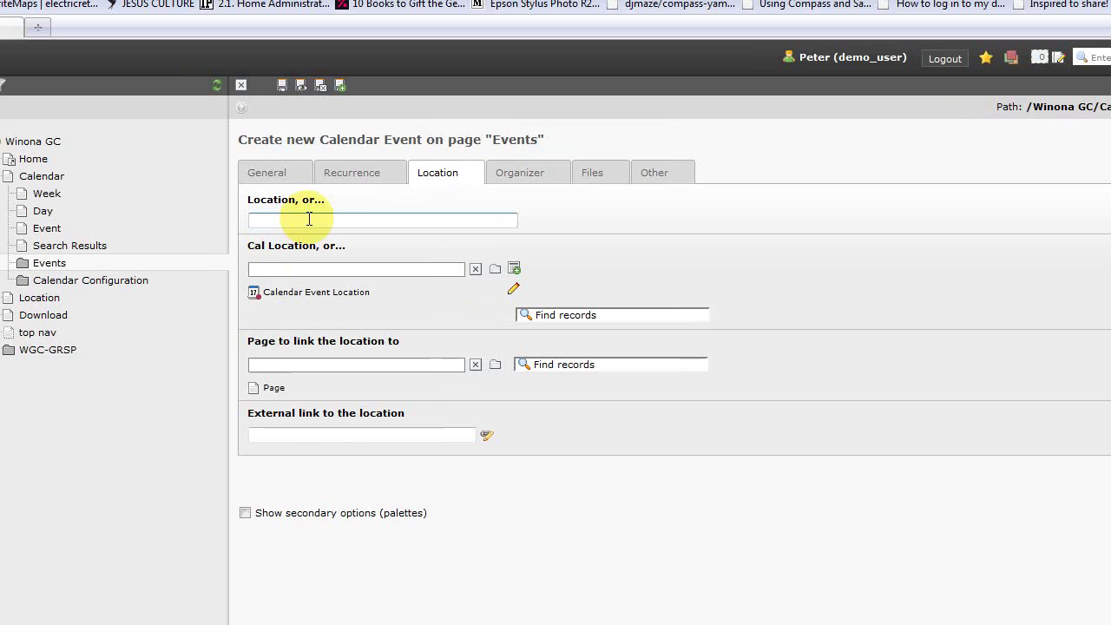
pyautogui.write('Our Hous')
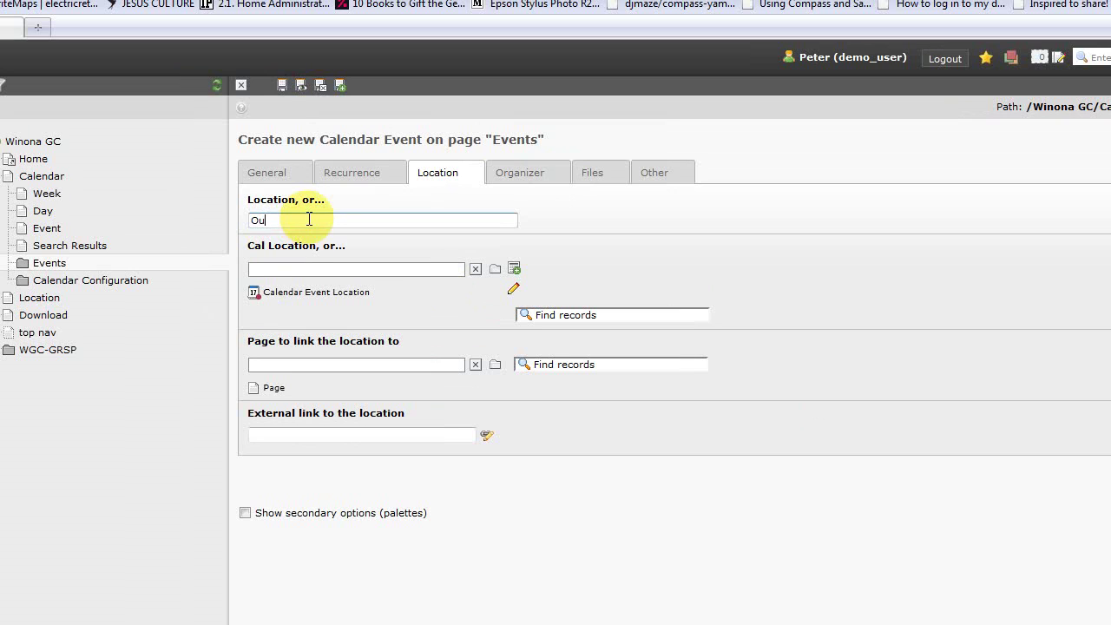
pyautogui.write('e')
pyautogui.press('BackSpace')
pyautogui.press('BackSpace')
pyautogui.press('BackSpace')
pyautogui.press('BackSpace')
pyautogui.press('BackSpace')
pyautogui.press('BackSpace')
pyautogui.press('BackSpace')
pyautogui.press('BackSpace')
pyautogui.press('BackSpace')
pyautogui.write('The Demo H')
pyautogui.write('oom')
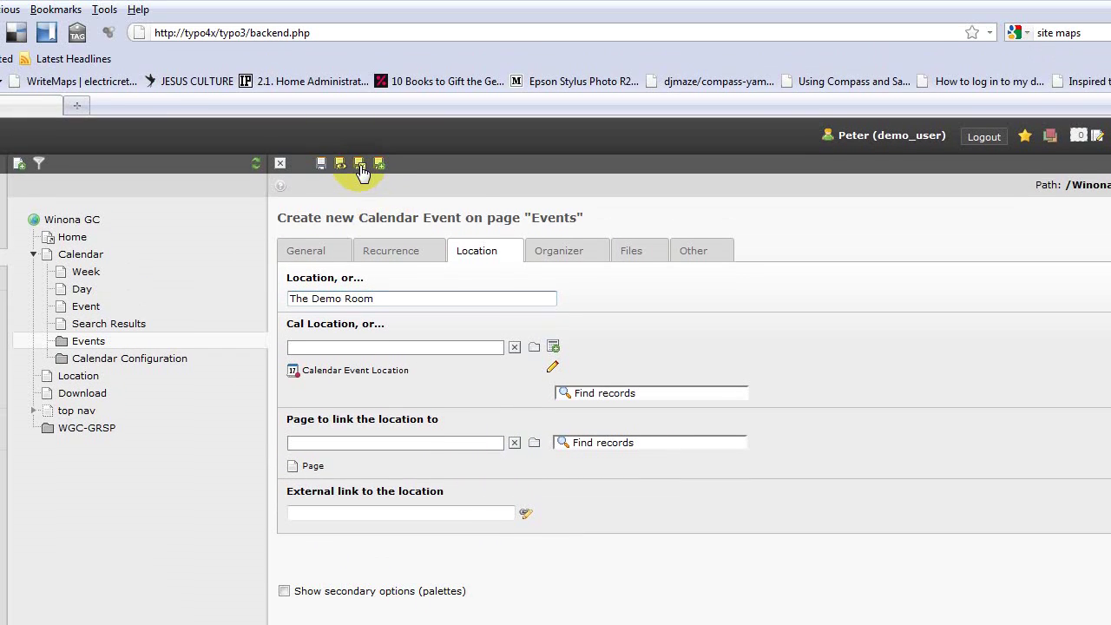
pyautogui.click(361, 172)
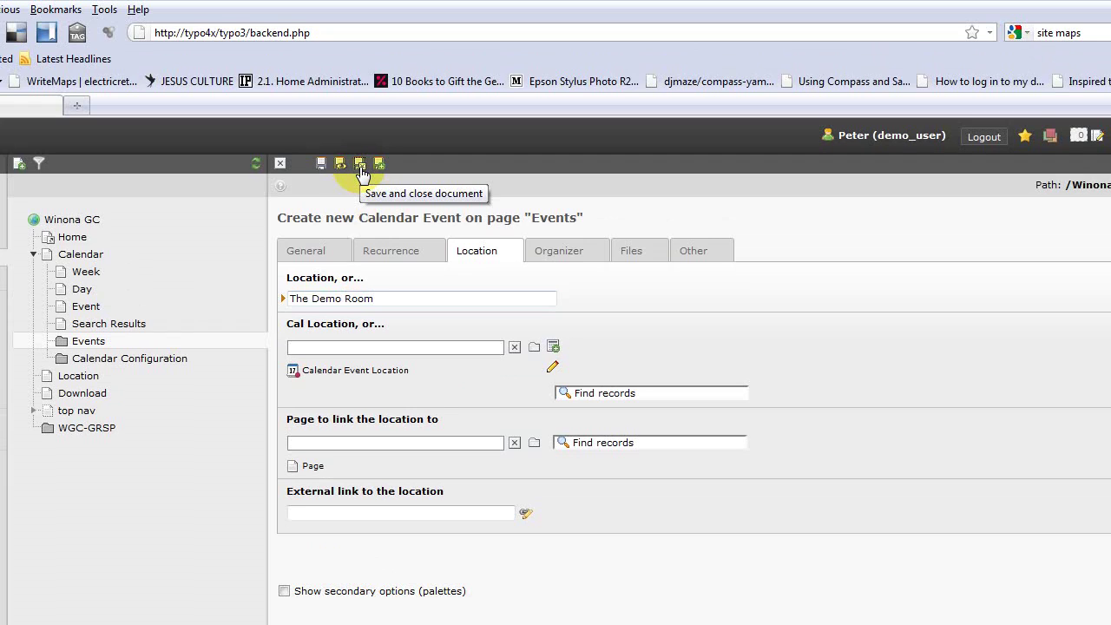
# Save and close Demo Event, returning to the list of three calendar events.
pyautogui.click(361, 173)
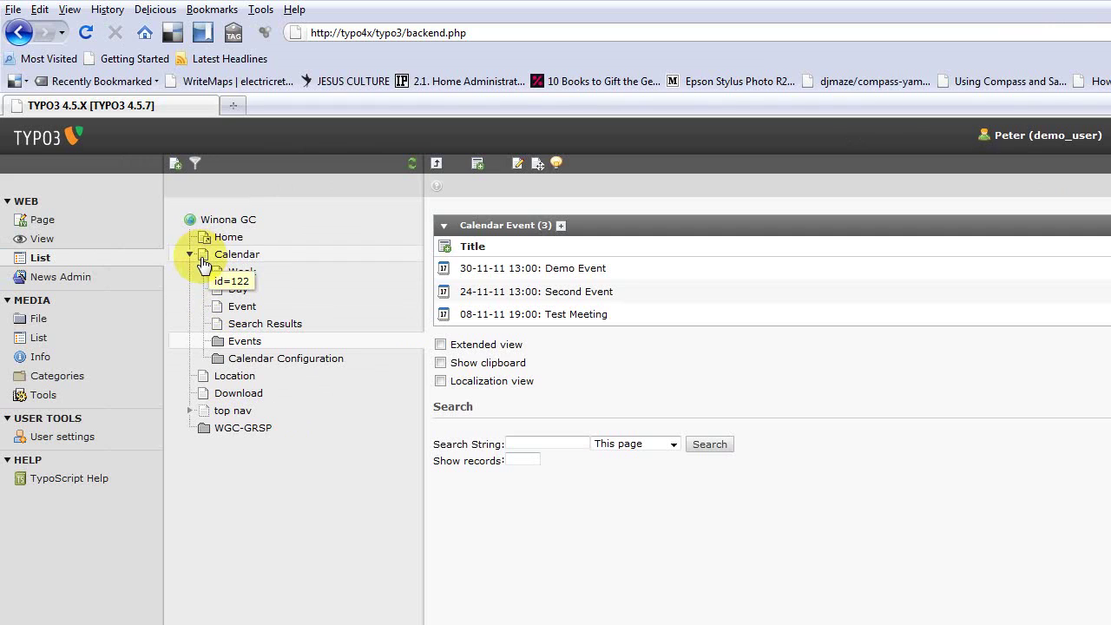
pyautogui.click(205, 258)
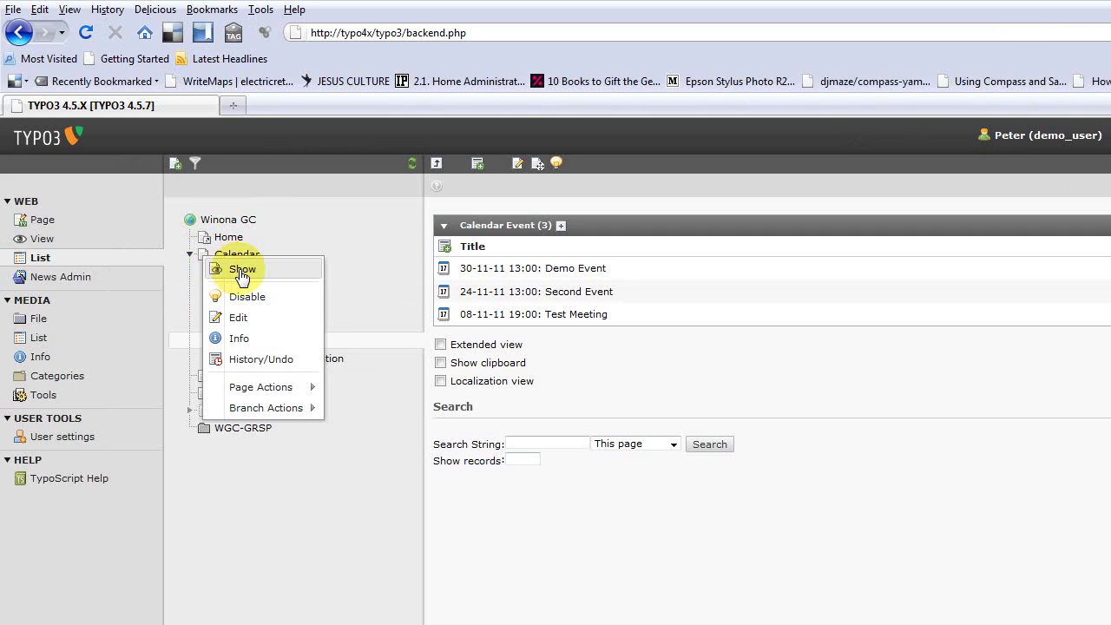
# Show the Calendar page on the website and switch to the Nov 28 – Dec 04, 2011 week view.
pyautogui.click(241, 271)
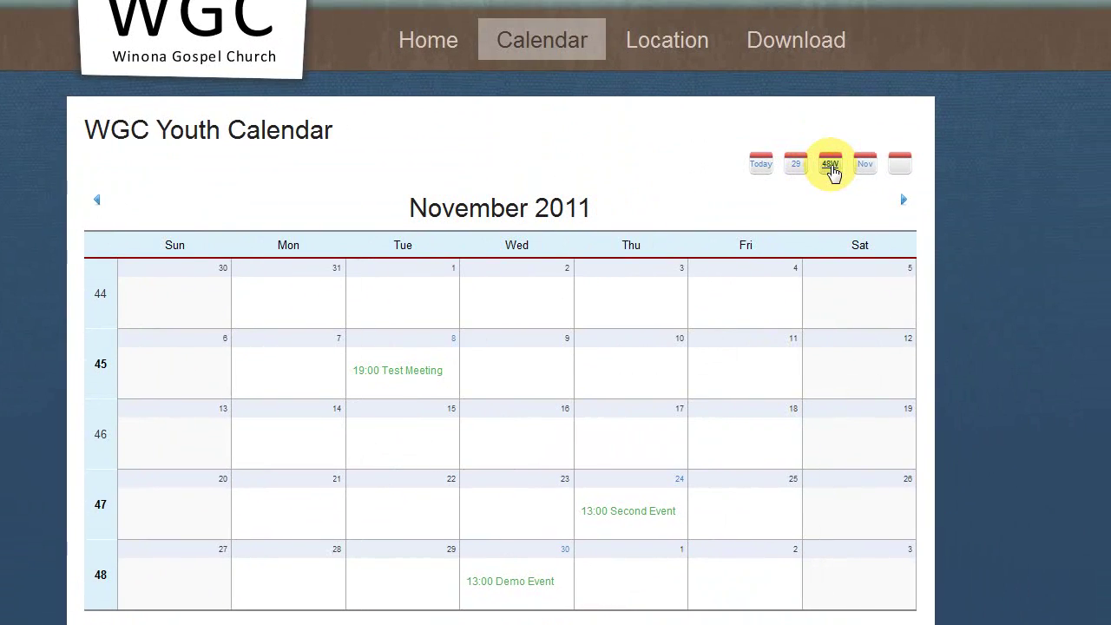
pyautogui.click(857, 158)
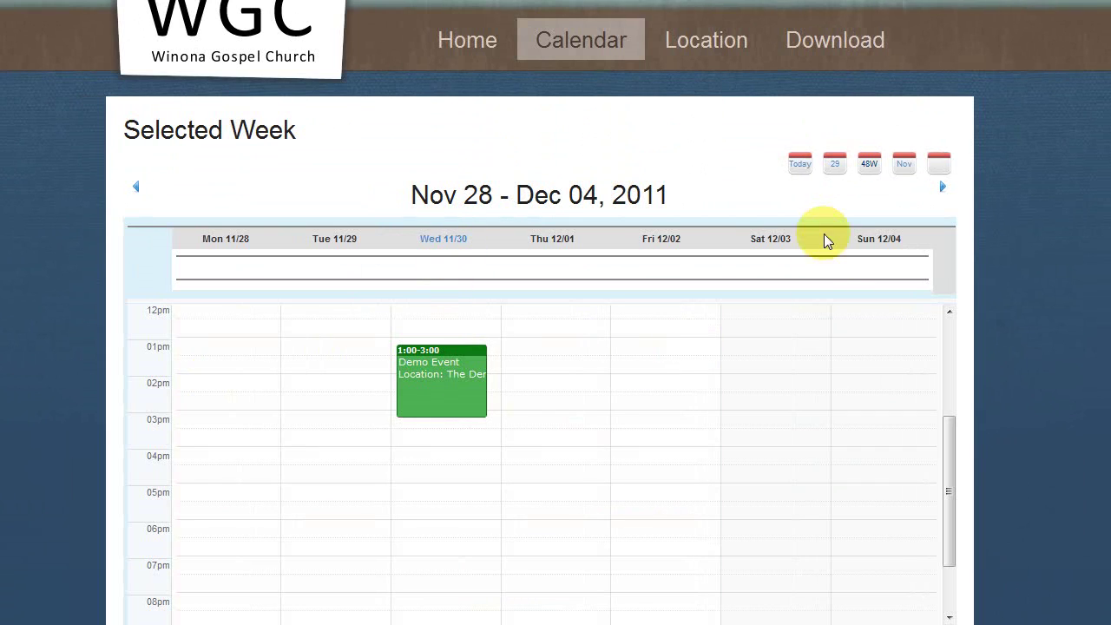
# View the Demo Event's detail page, highlighting its location 'The Demo Room', then return to the TYPO3 backend.
pyautogui.click(426, 384)
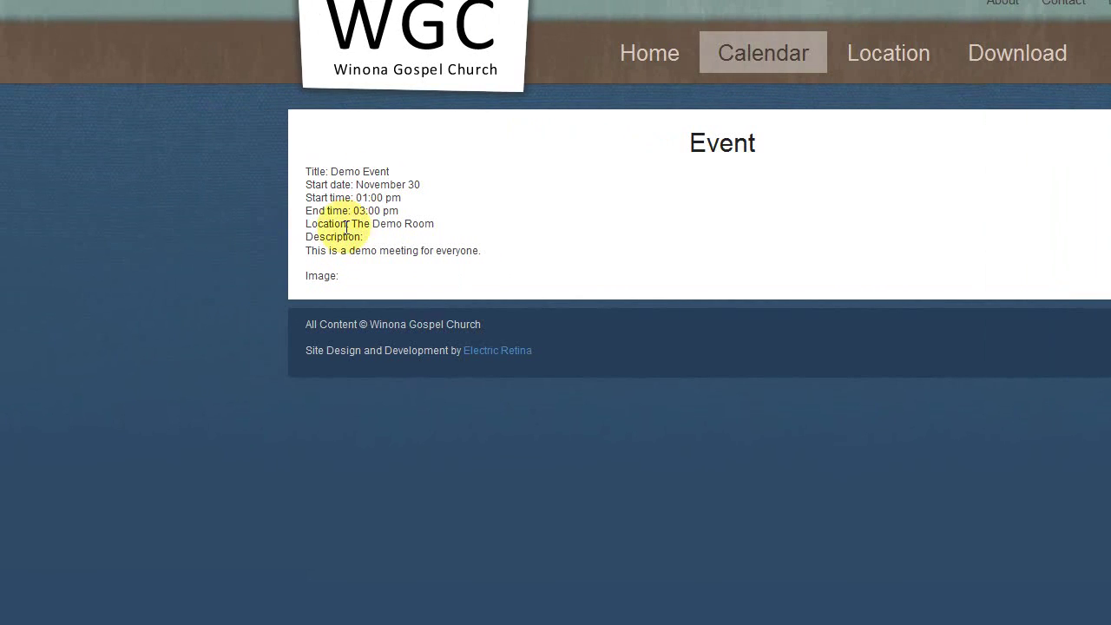
pyautogui.moveTo(350, 224); pyautogui.dragTo(436, 225)
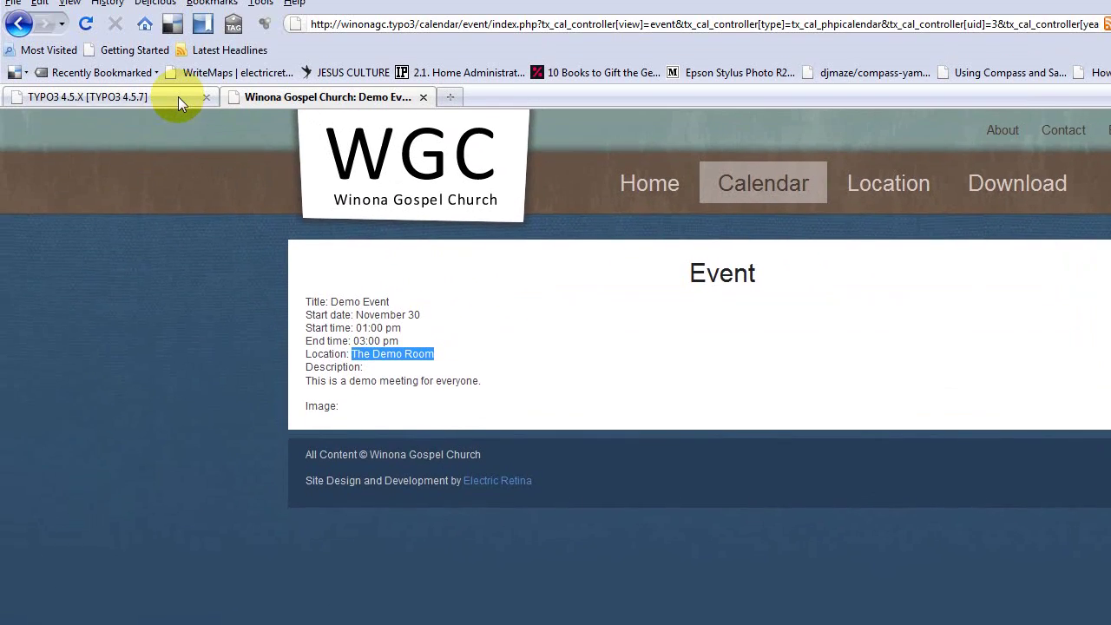
pyautogui.click(178, 122)
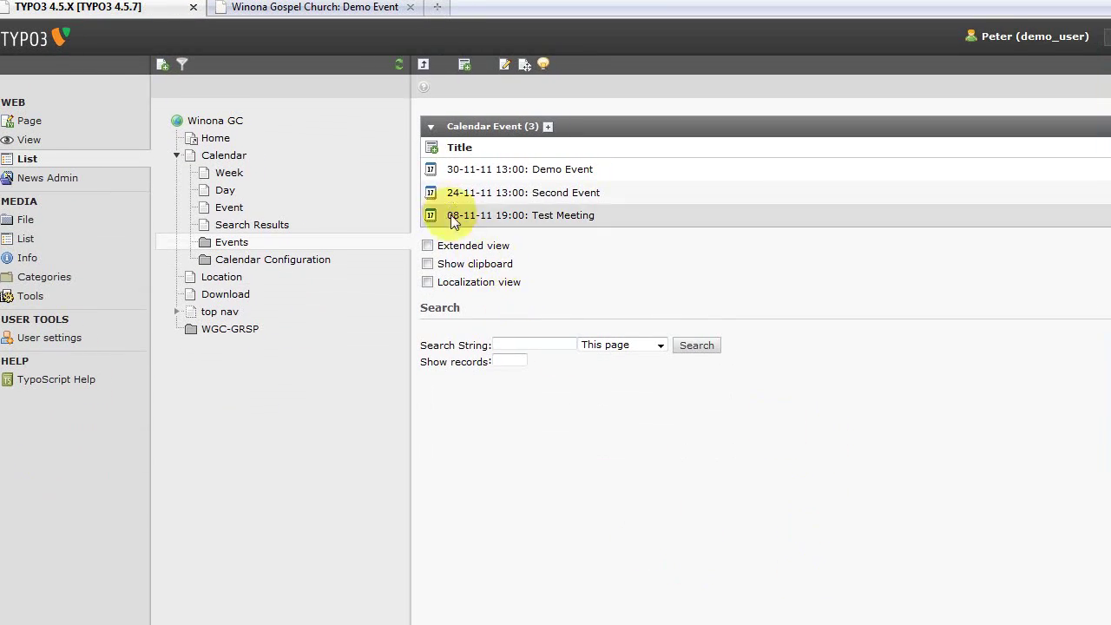
pyautogui.click(431, 173)
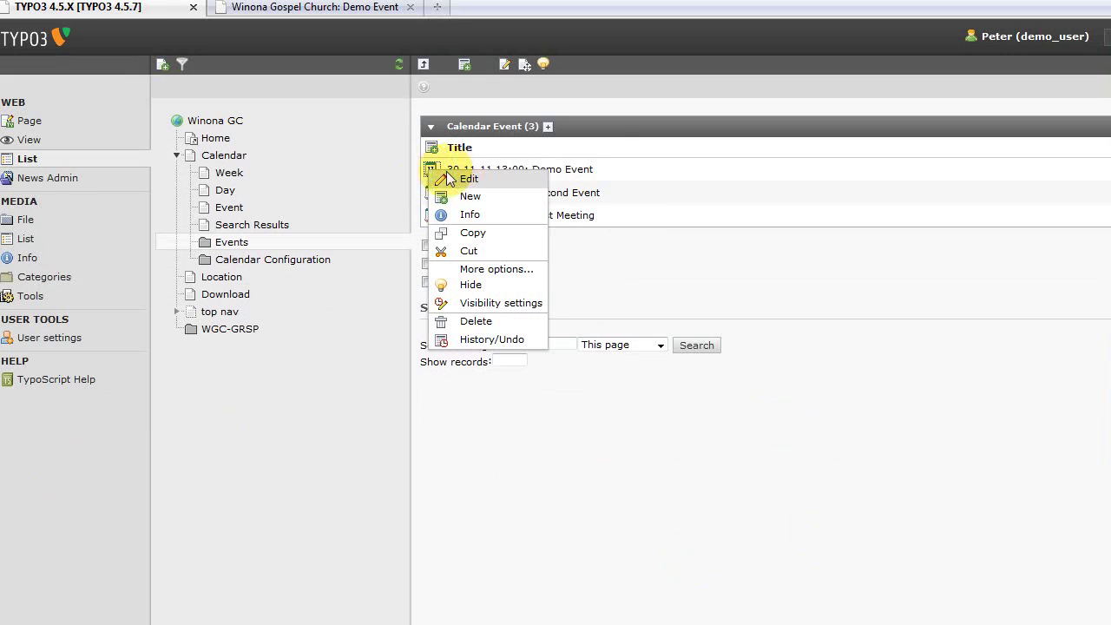
pyautogui.click(456, 179)
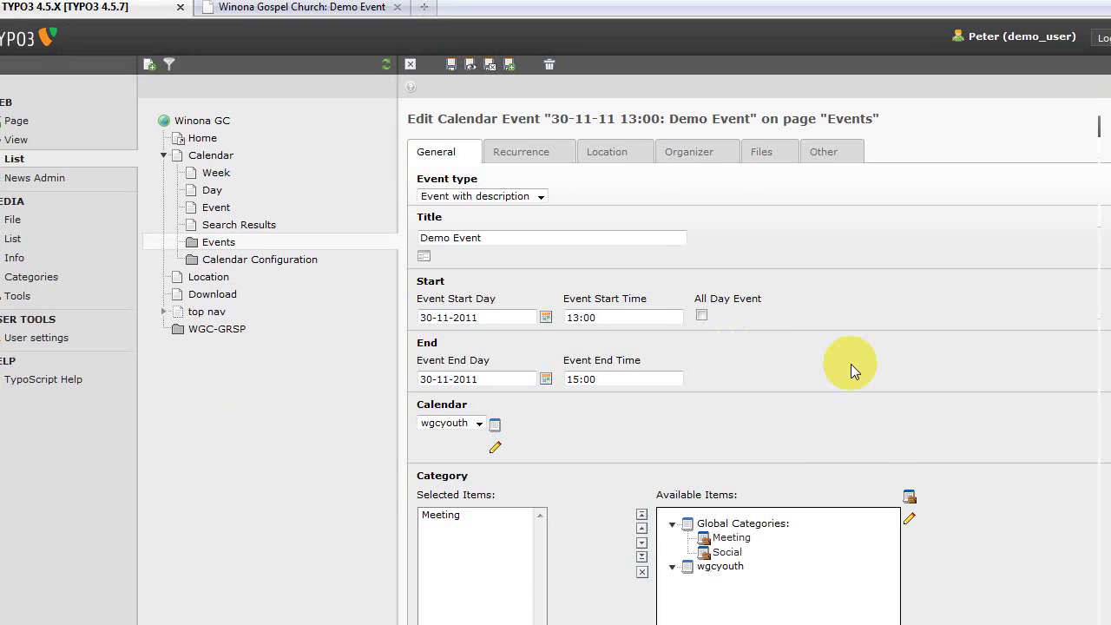
pyautogui.scroll(-5, 710, 366)
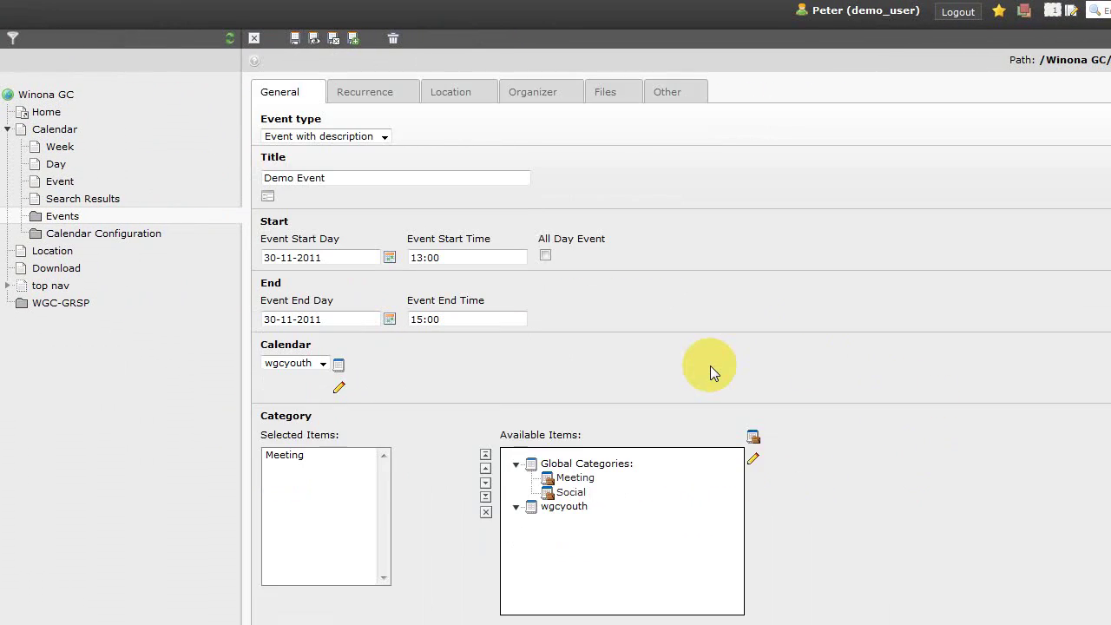
pyautogui.scroll(4, 710, 365)
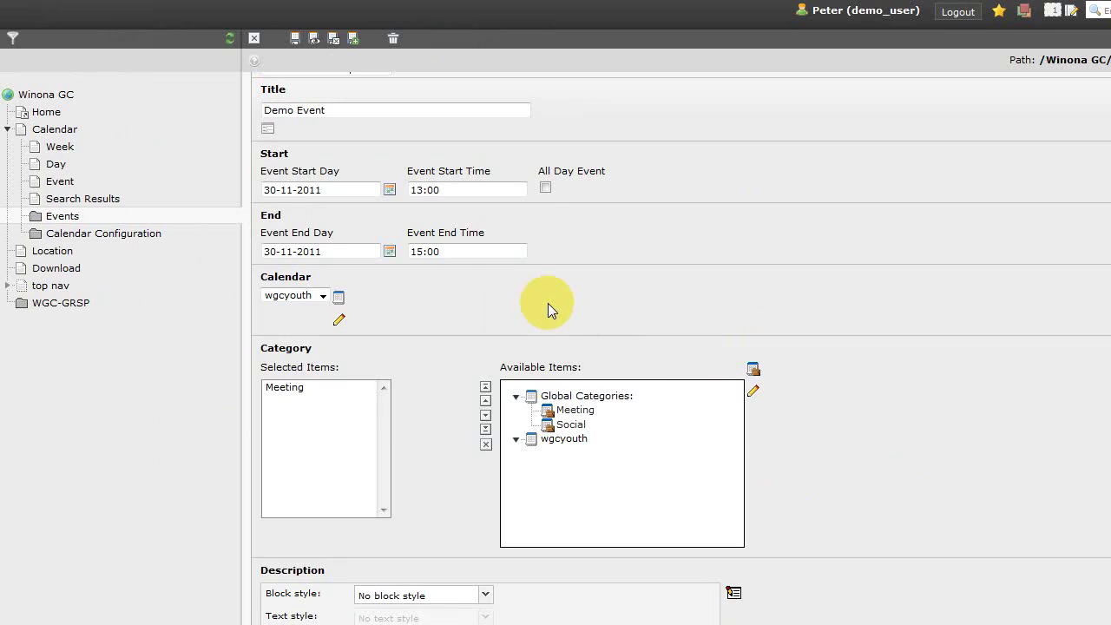
pyautogui.scroll(2, 547, 299)
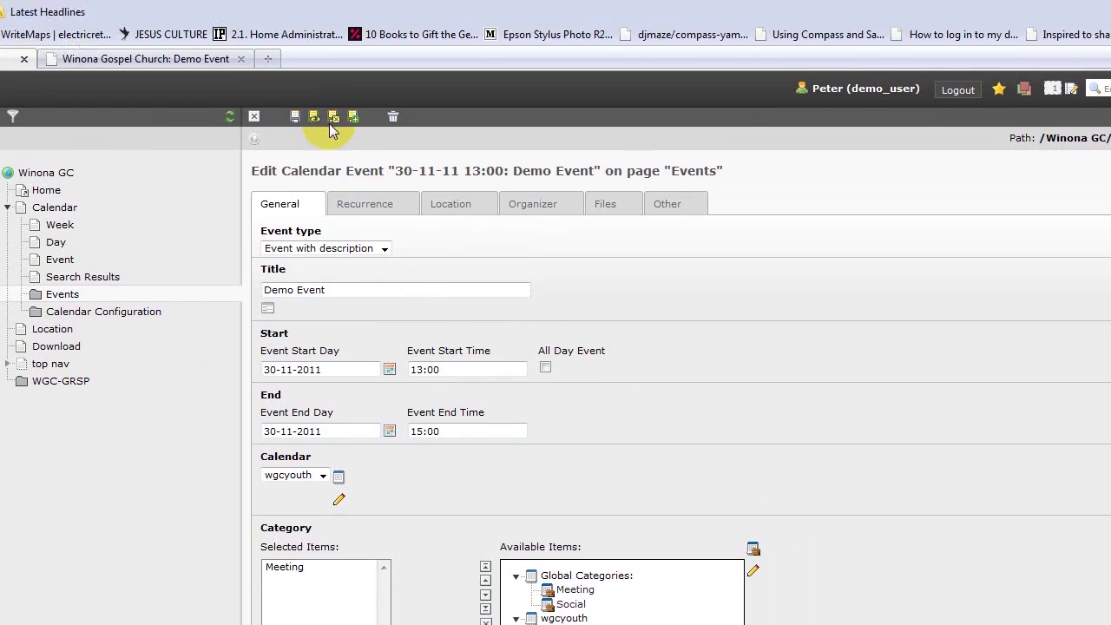